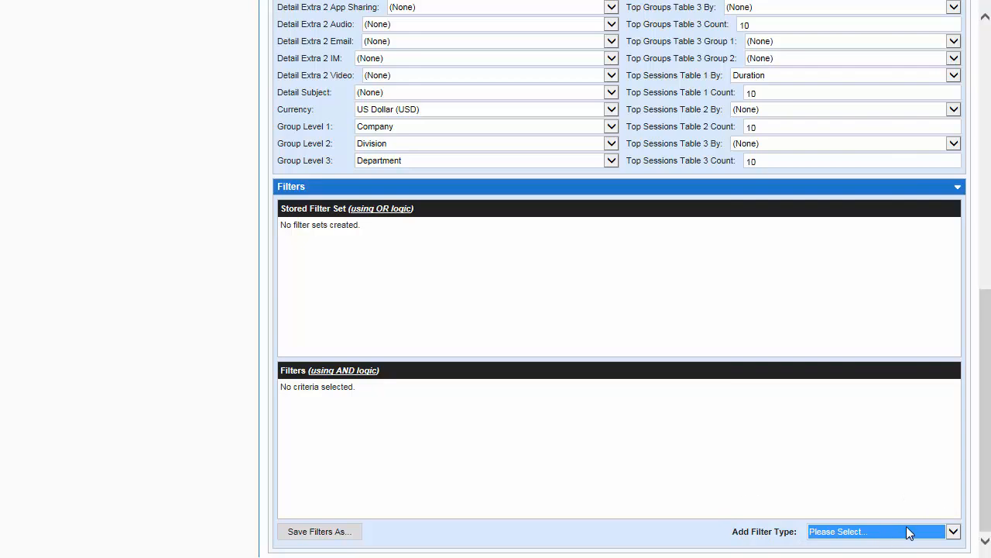
Step: Add a Company filter to the report's filters
click(953, 532)
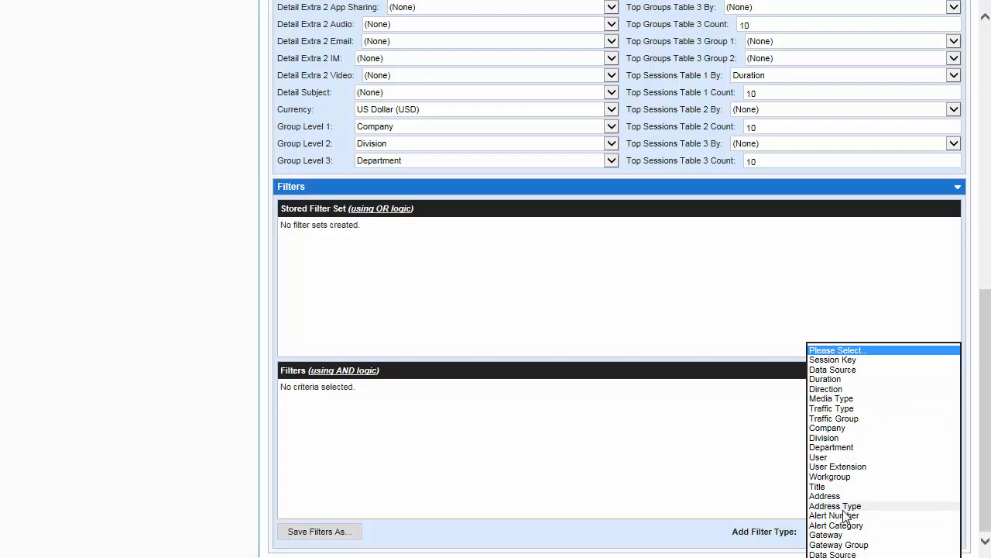
click(844, 428)
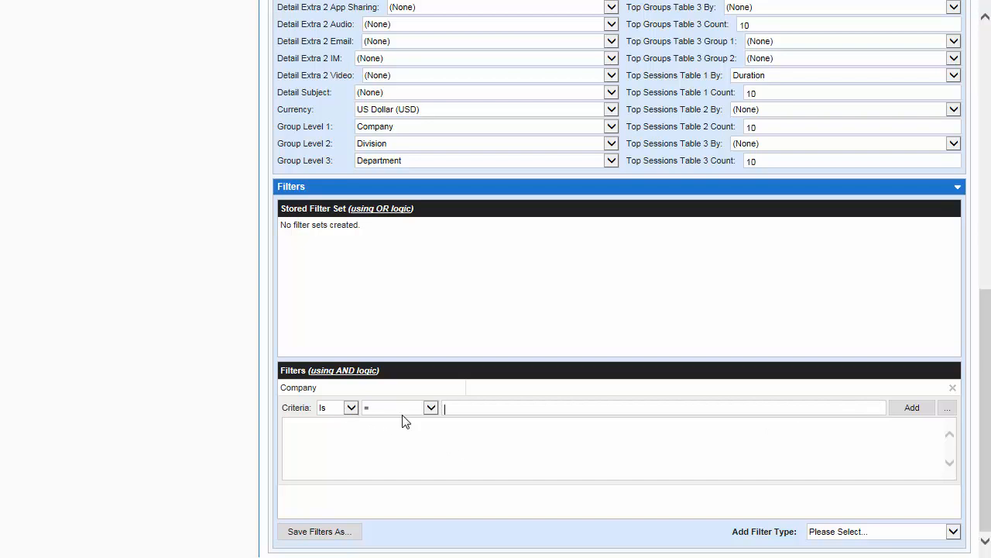
Step: Set the Company criteria operator to Between
click(351, 408)
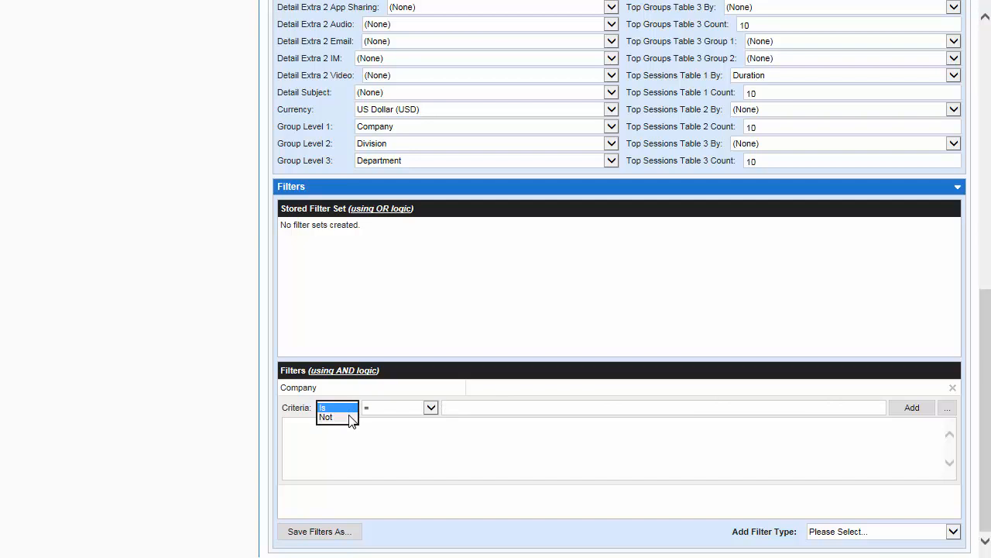
click(430, 409)
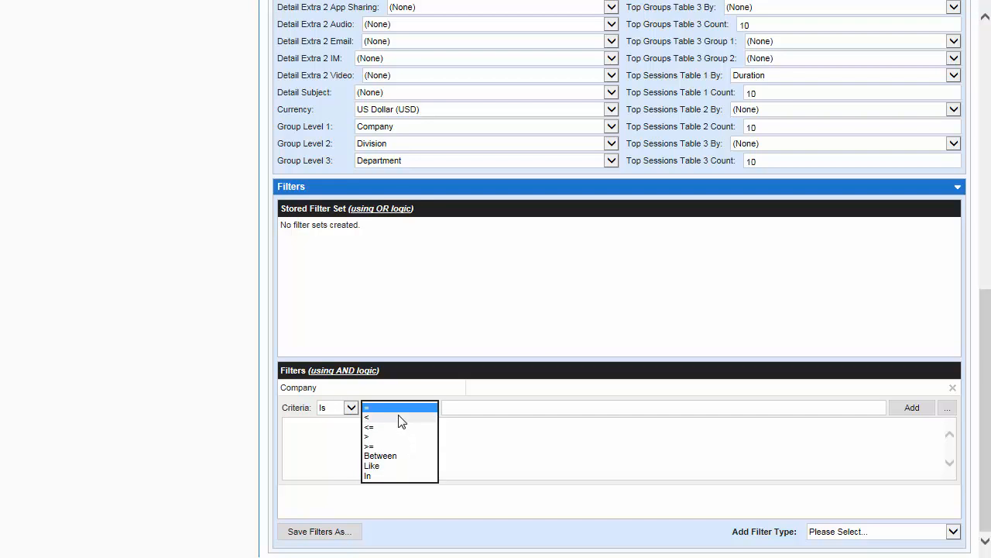
click(401, 456)
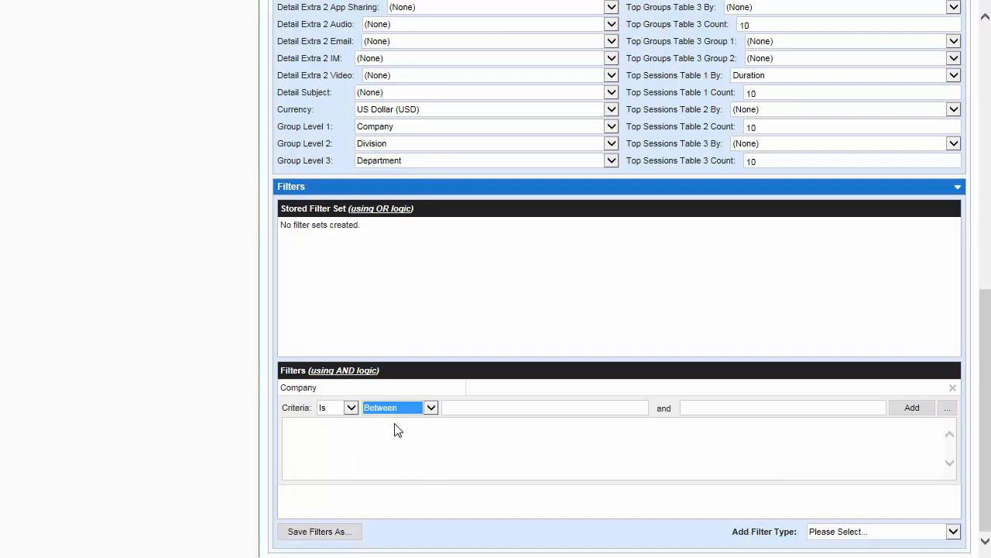
click(460, 408)
Step: Set the Company criteria operator to Like and enter Tele% as its value
click(430, 410)
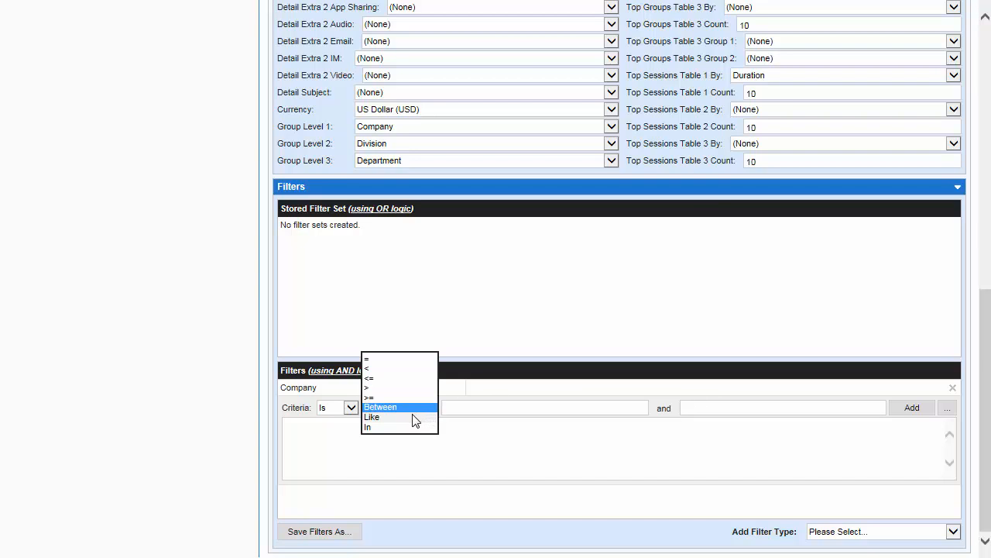
click(401, 419)
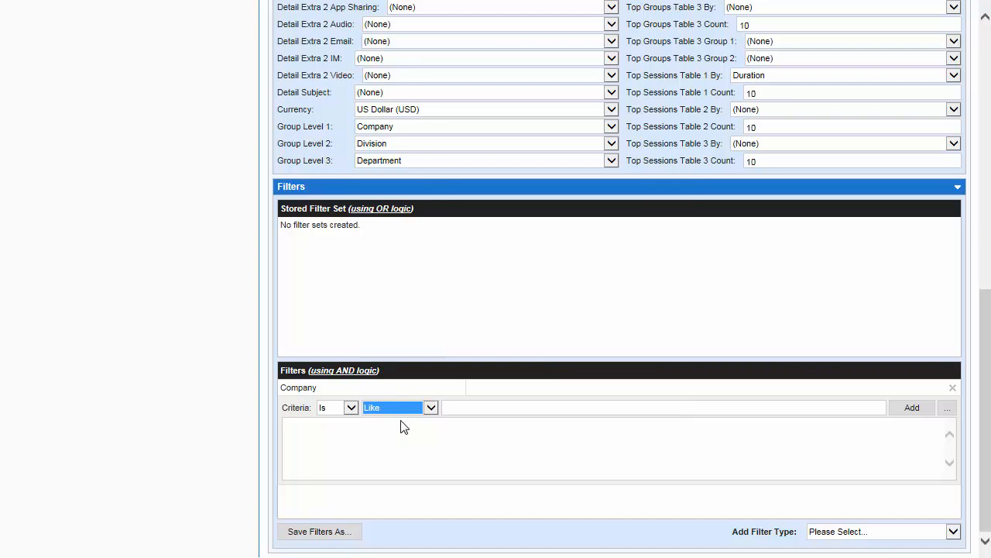
click(467, 407)
text(Tele%)
Step: Set the Company criteria operator to In and enter the values TeleMate, Collector Pro
click(431, 407)
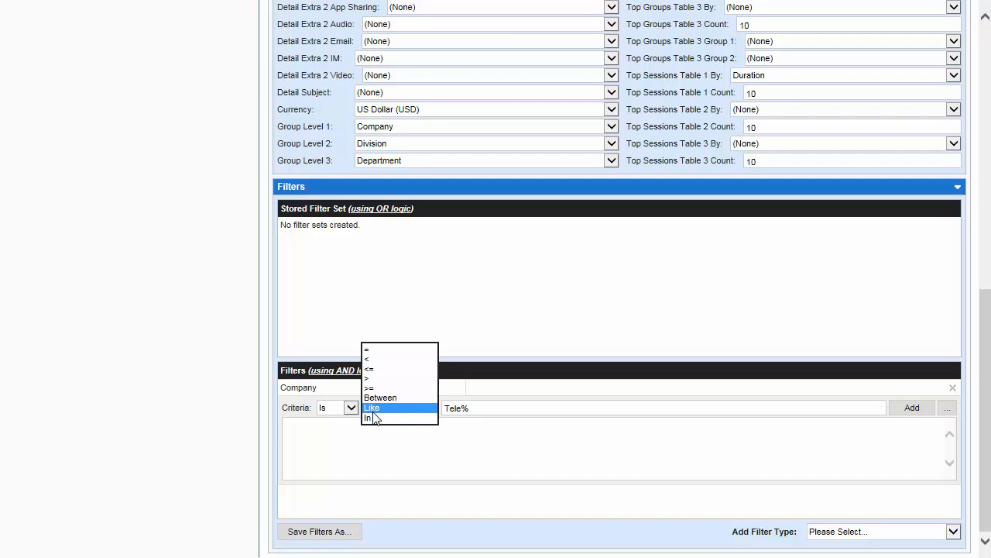
click(372, 418)
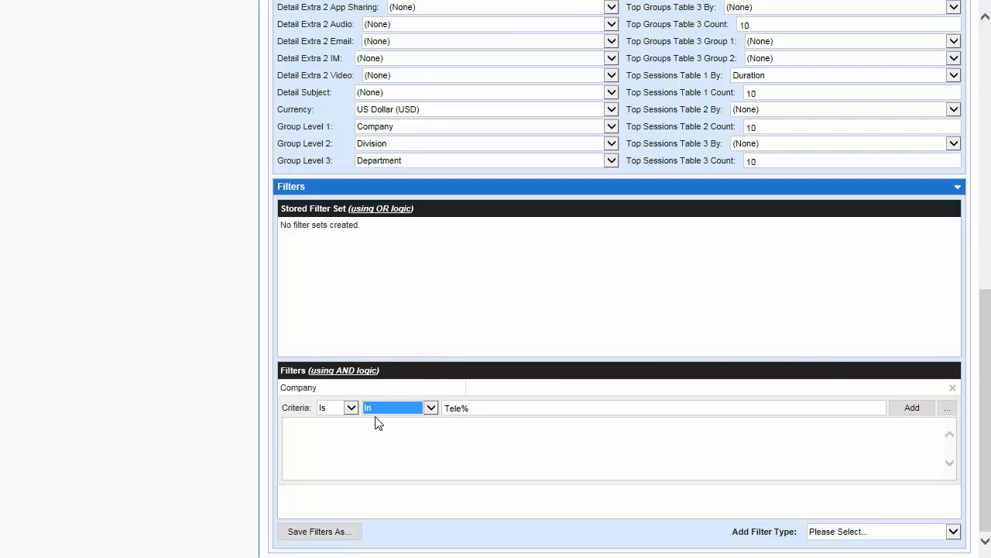
drag(487, 408, 443, 407)
text(TeleMatye)
key(BackSpace)
text(e, Collector Pro)
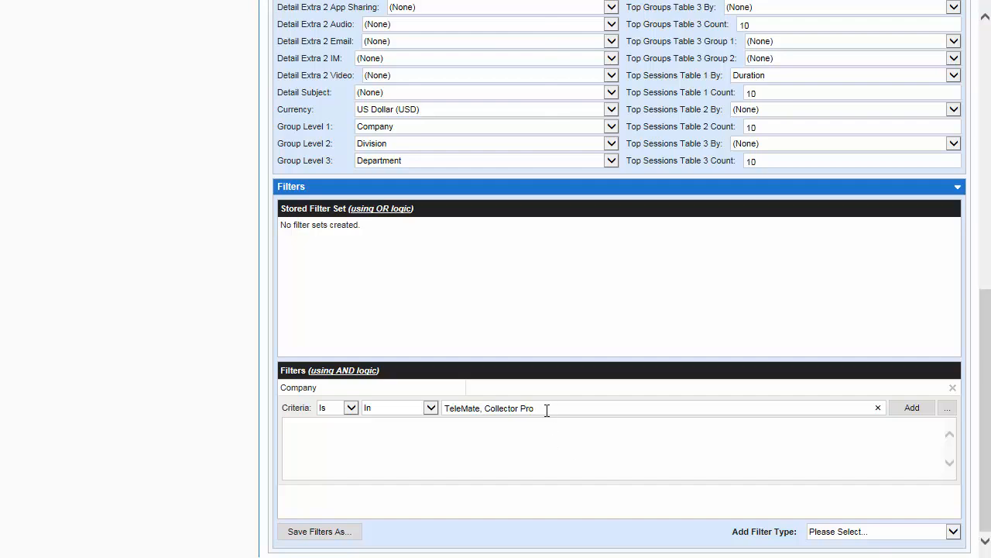
Step: Clear the Company criteria value and set the operator back to =
drag(537, 407, 421, 400)
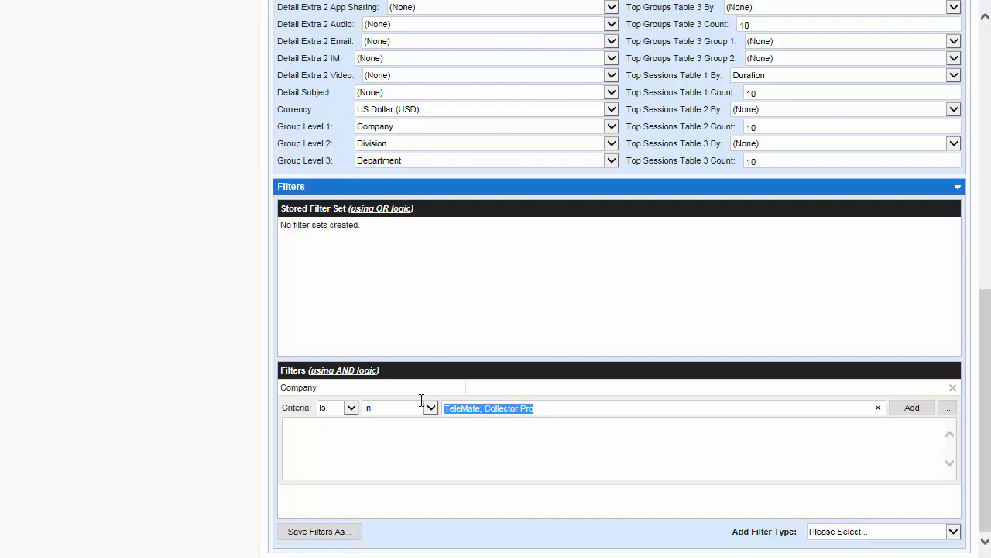
key(BackSpace)
click(433, 408)
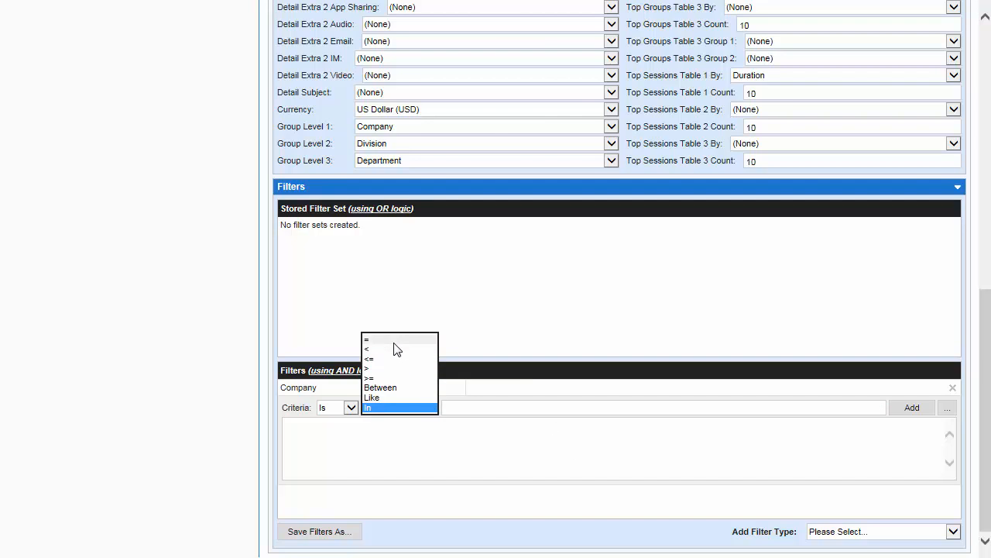
click(394, 342)
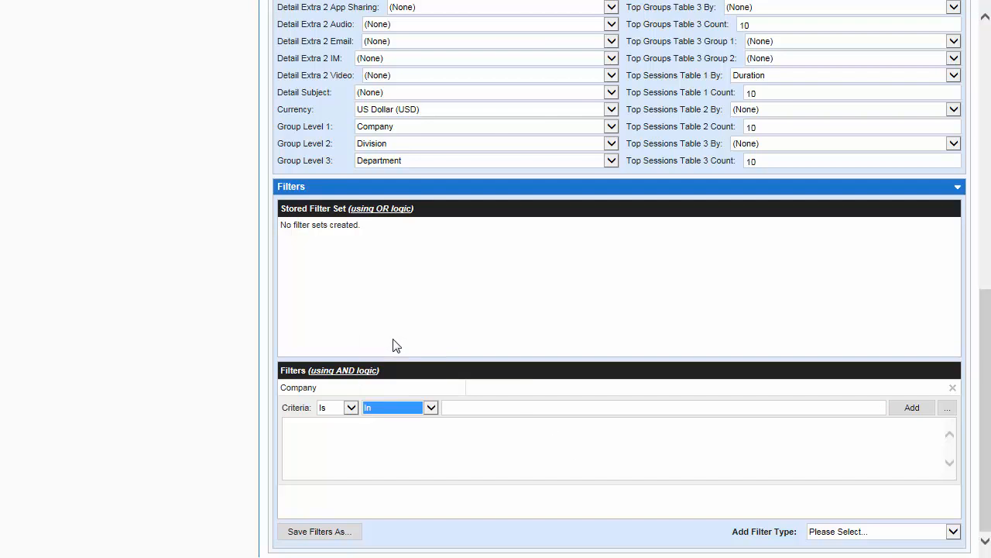
Step: Choose Telemate from the list of existing companies as the Company filter criterion
click(949, 409)
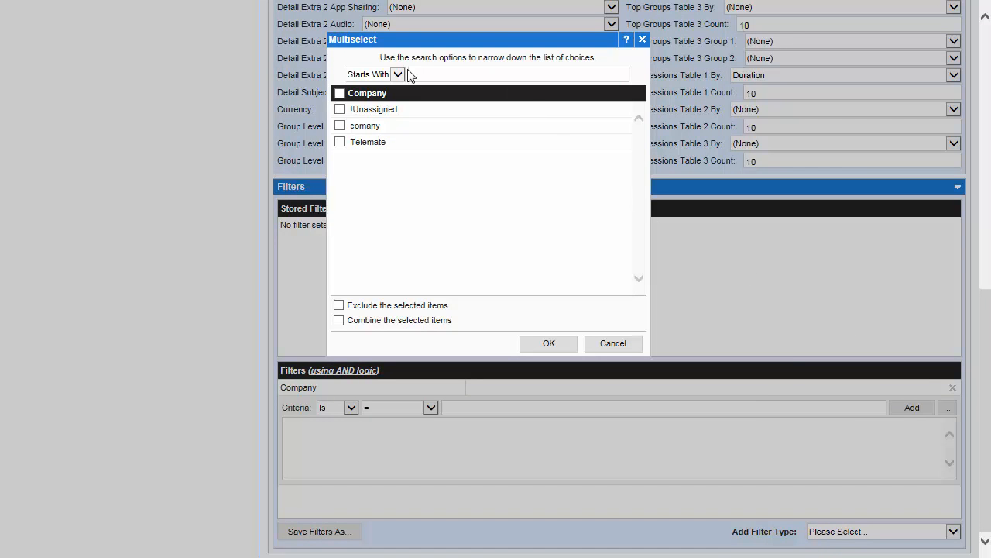
click(412, 74)
click(398, 75)
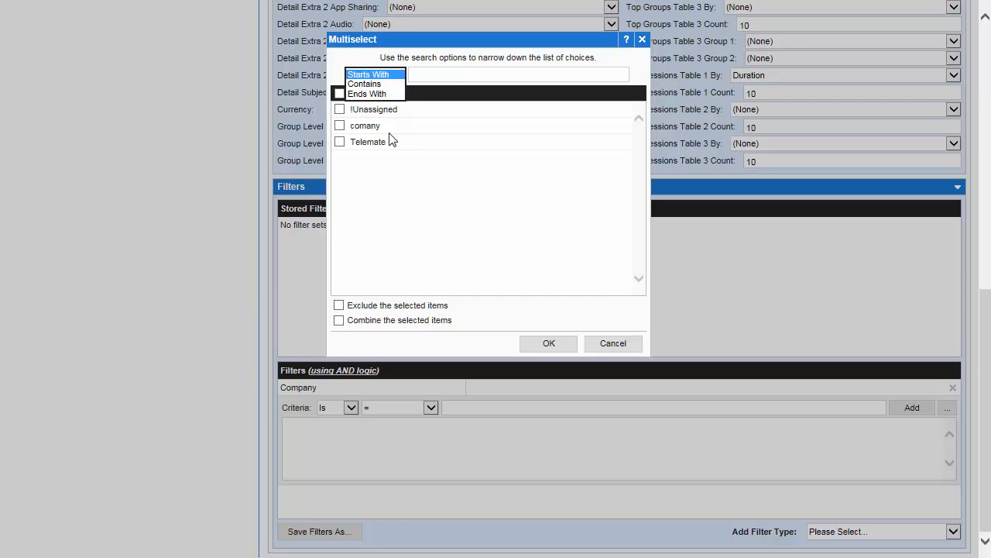
click(400, 177)
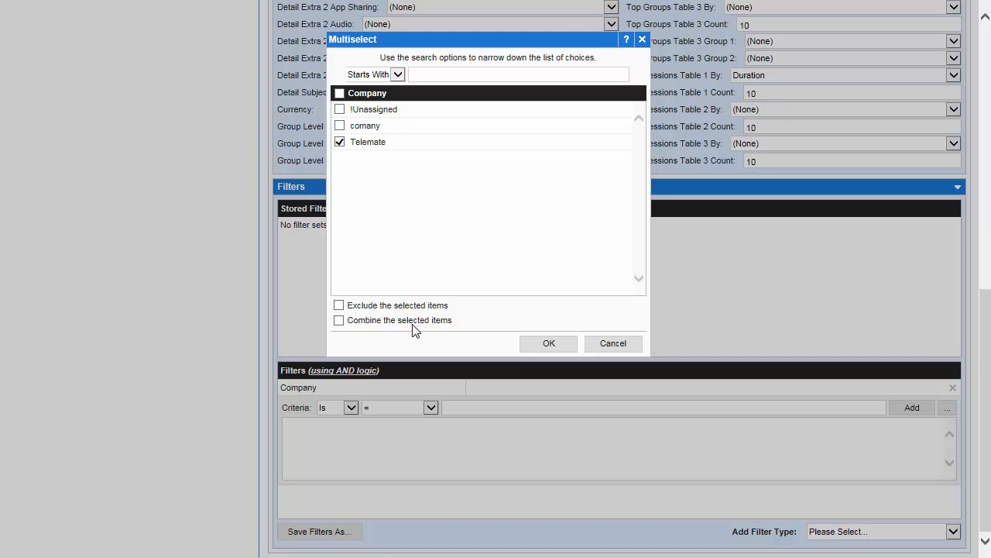
click(537, 346)
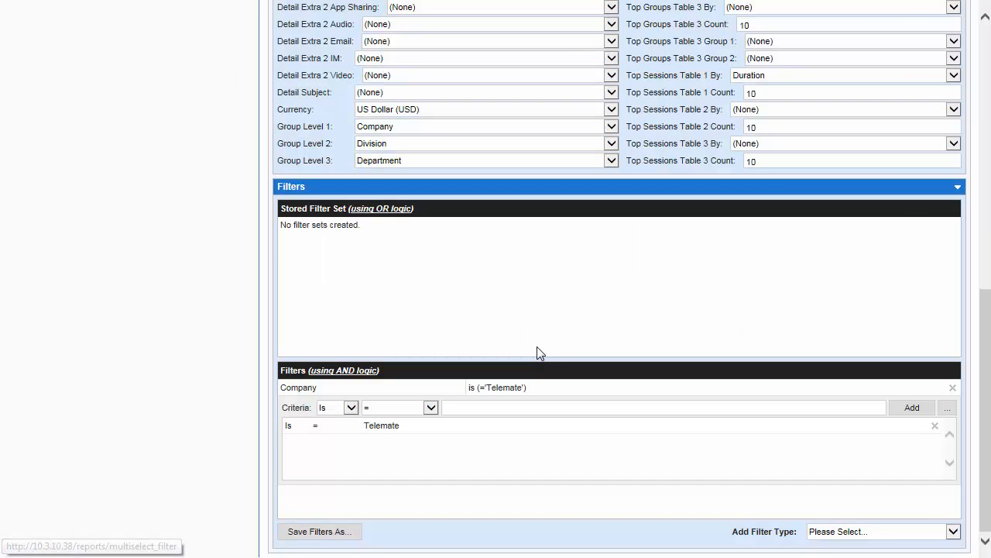
Step: Add a Department filter that matches Sales and Support
click(953, 532)
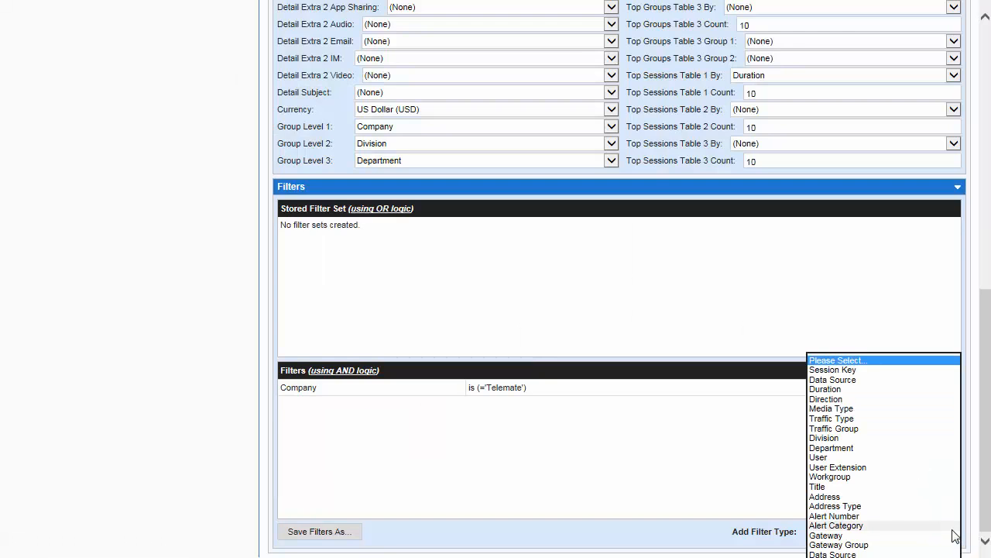
click(876, 449)
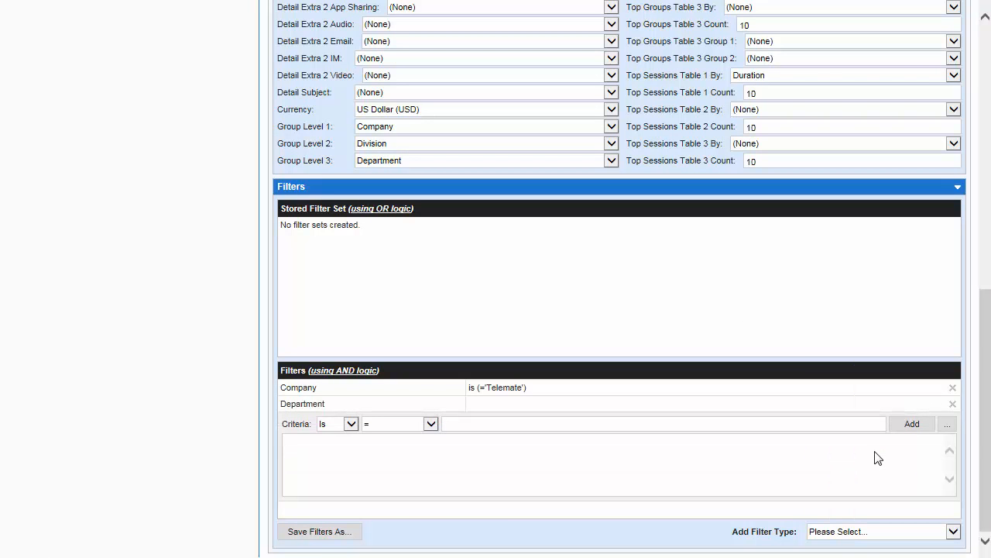
click(948, 425)
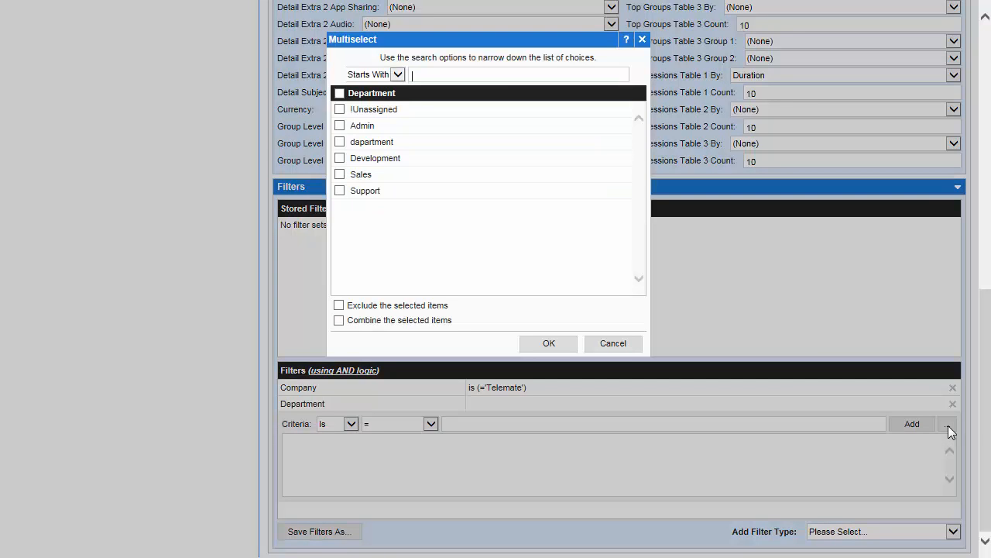
click(339, 174)
click(340, 191)
click(548, 346)
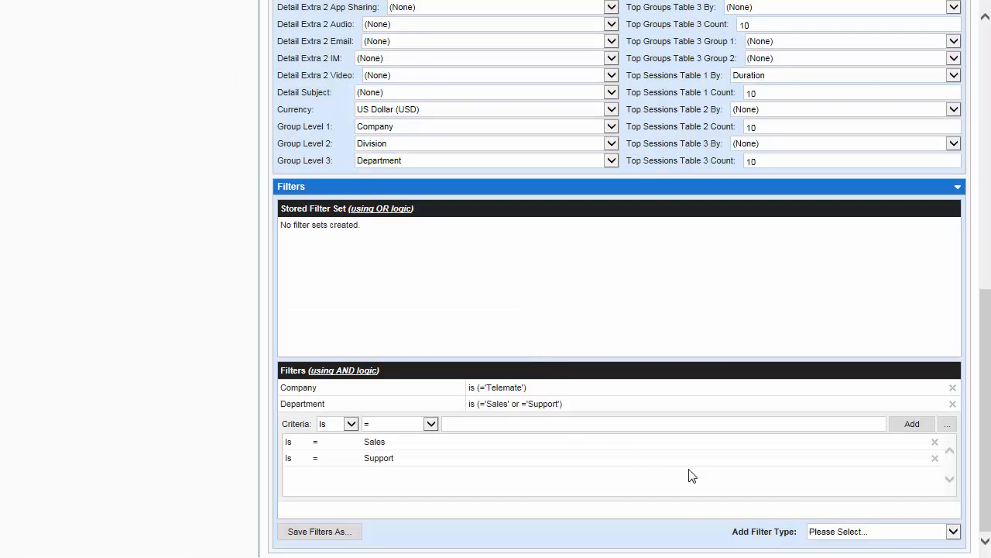
Step: Add a Direction filter that matches outgoing
click(953, 533)
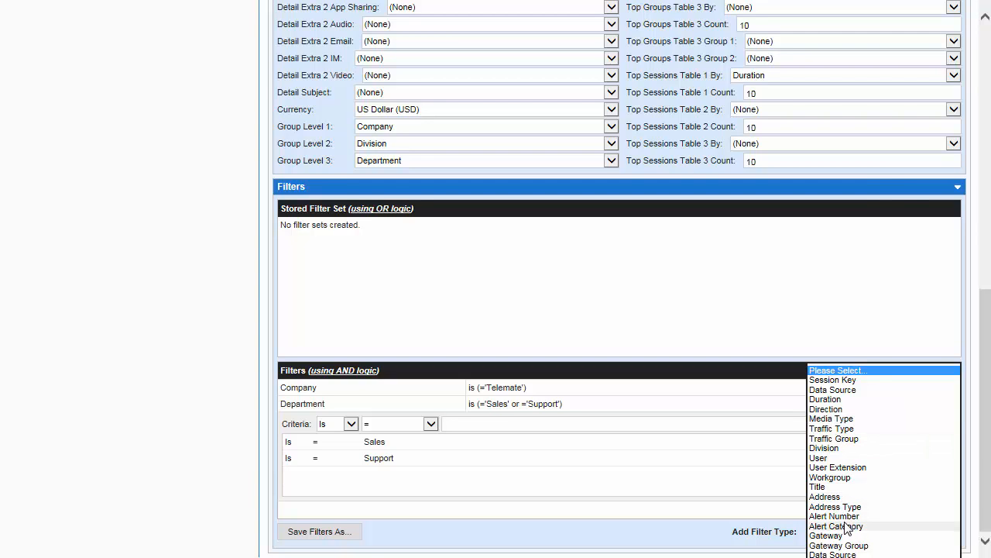
click(832, 410)
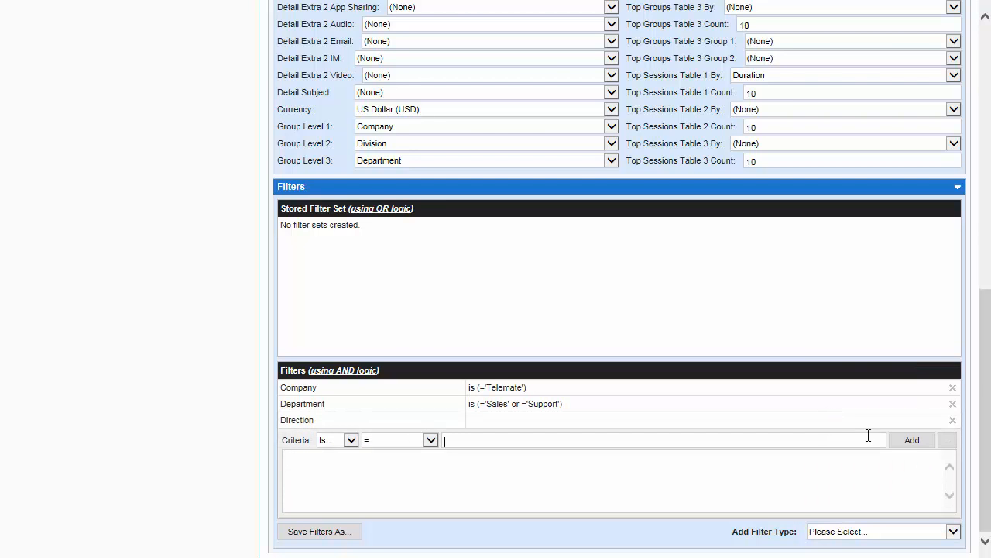
click(947, 441)
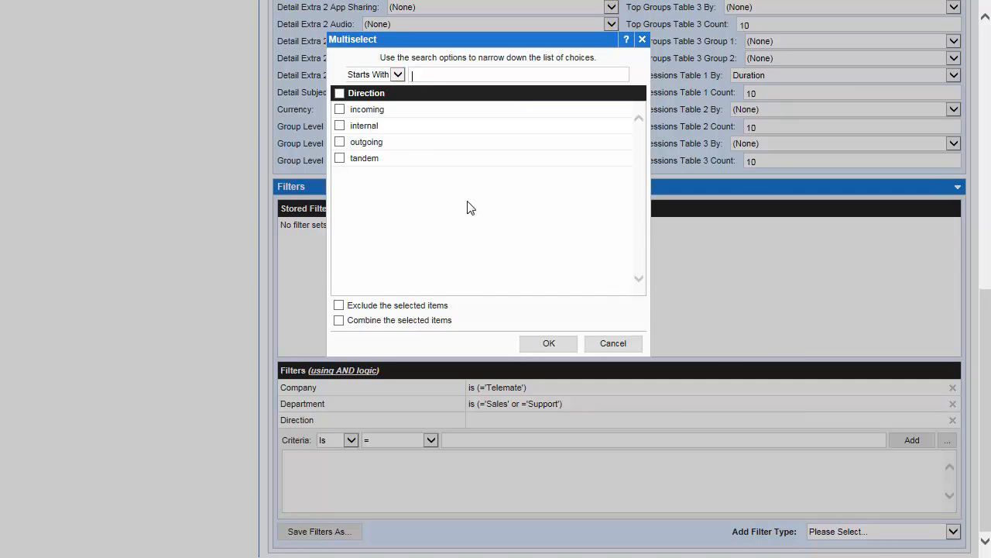
click(344, 143)
click(563, 346)
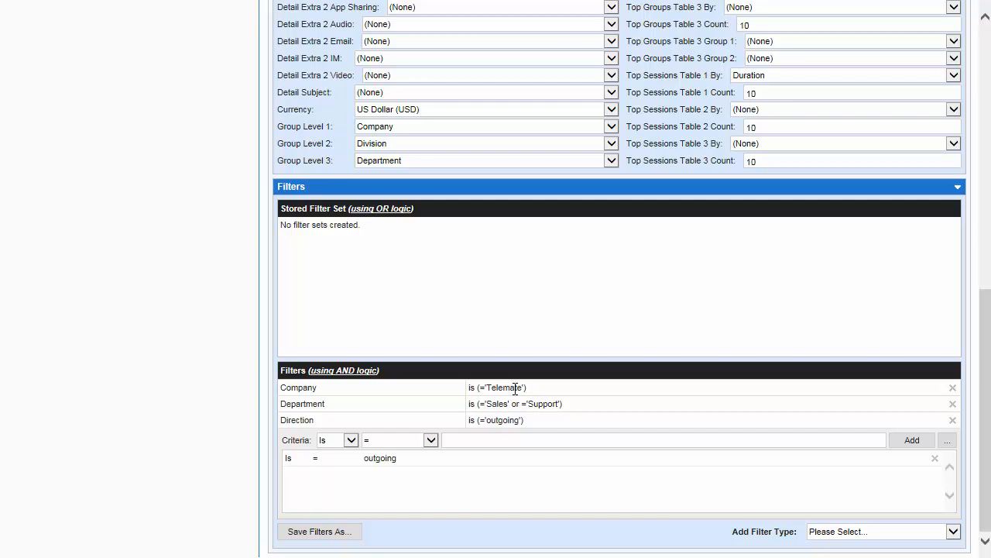
Step: Remove the Company filter and save the remaining filters as a stored filter set named Outgoing Sales/Support
click(953, 387)
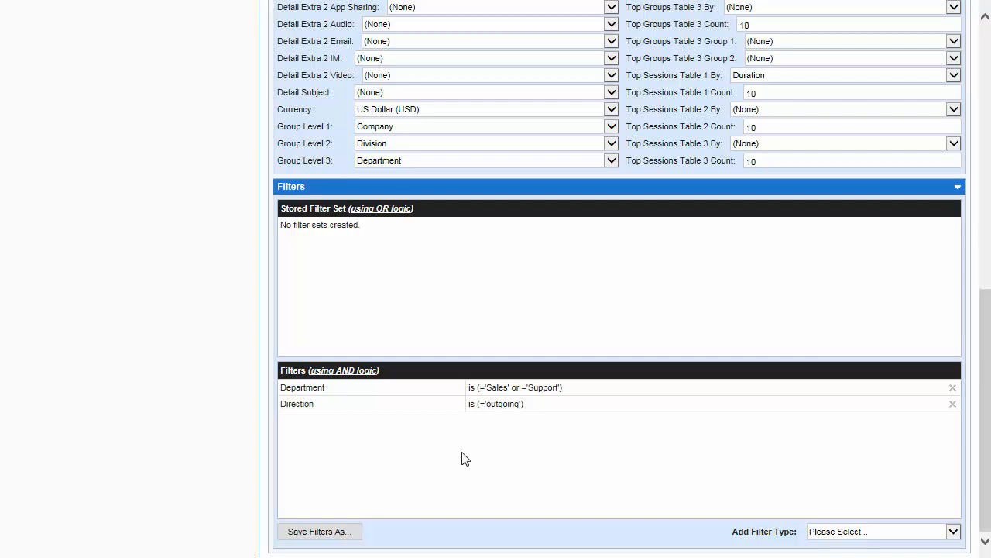
click(342, 533)
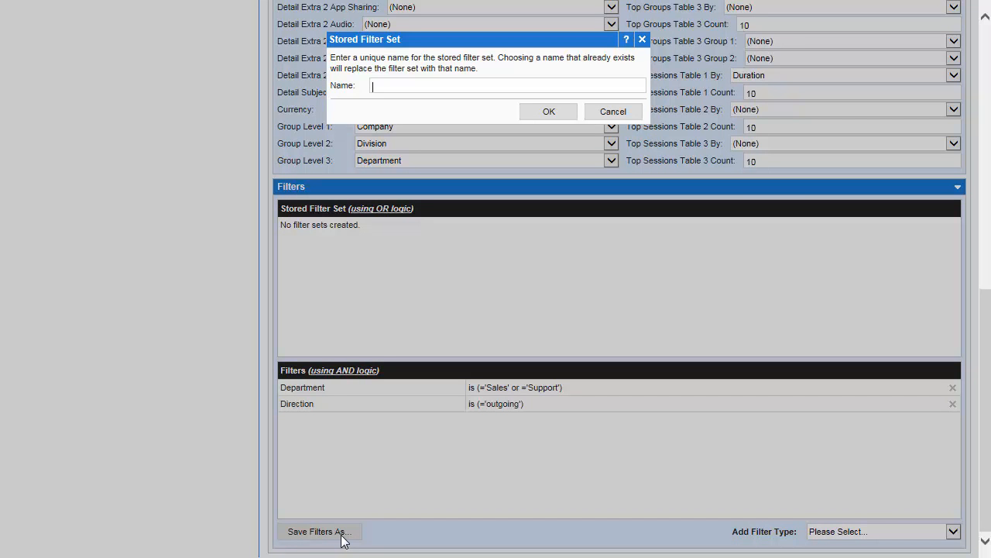
text(Outgoing Sales/Support)
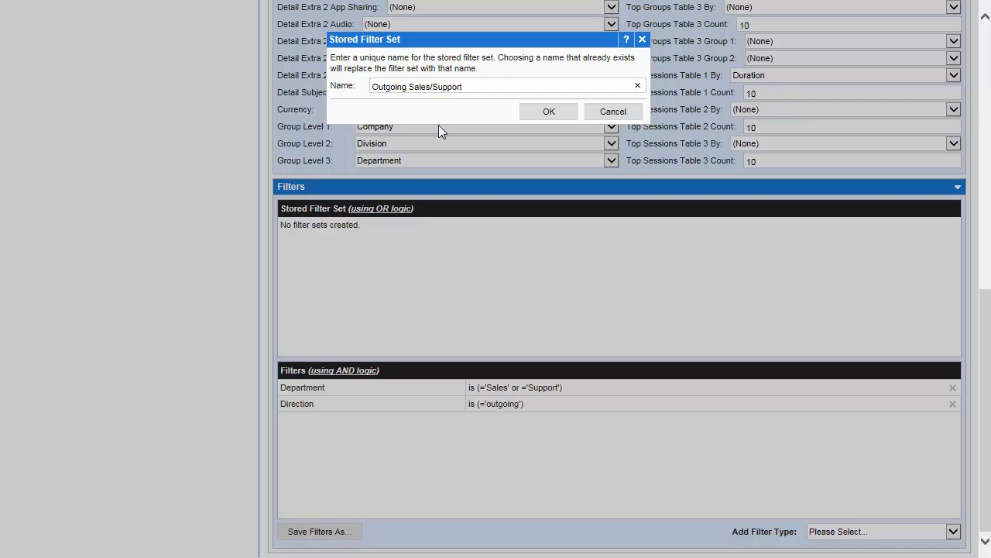
click(549, 111)
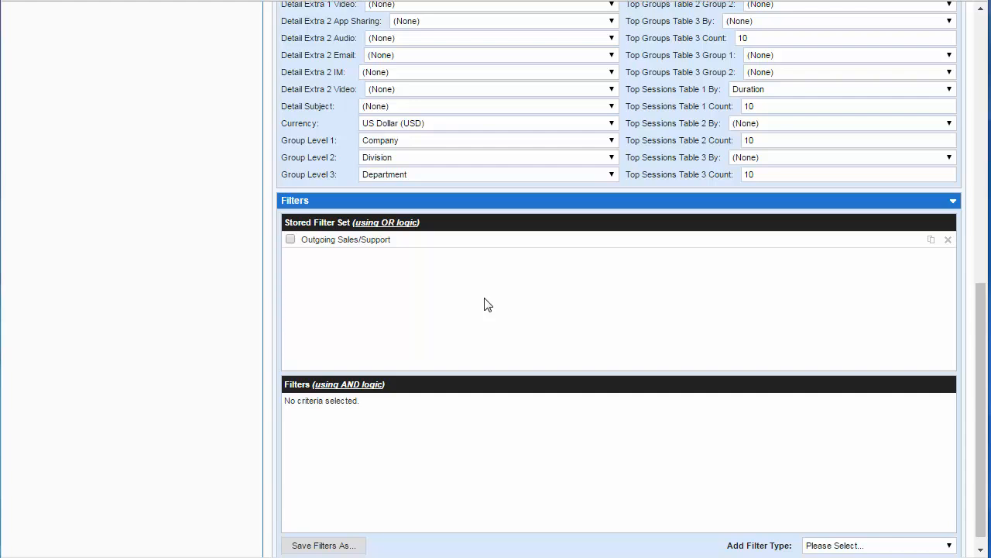
Step: Copy the Outgoing Sales/Support stored set into the active filters and replace the Direction criterion outgoing with incoming
click(932, 241)
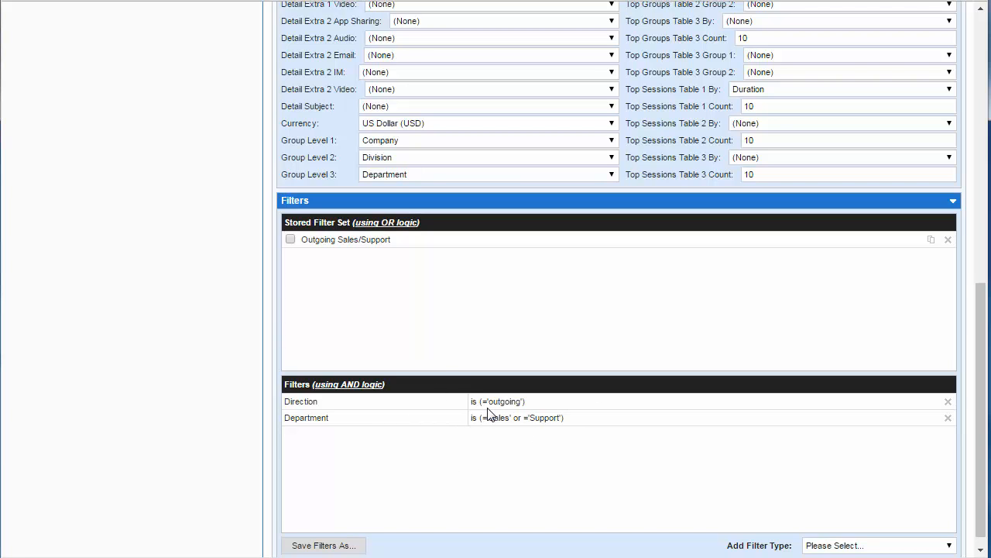
click(554, 408)
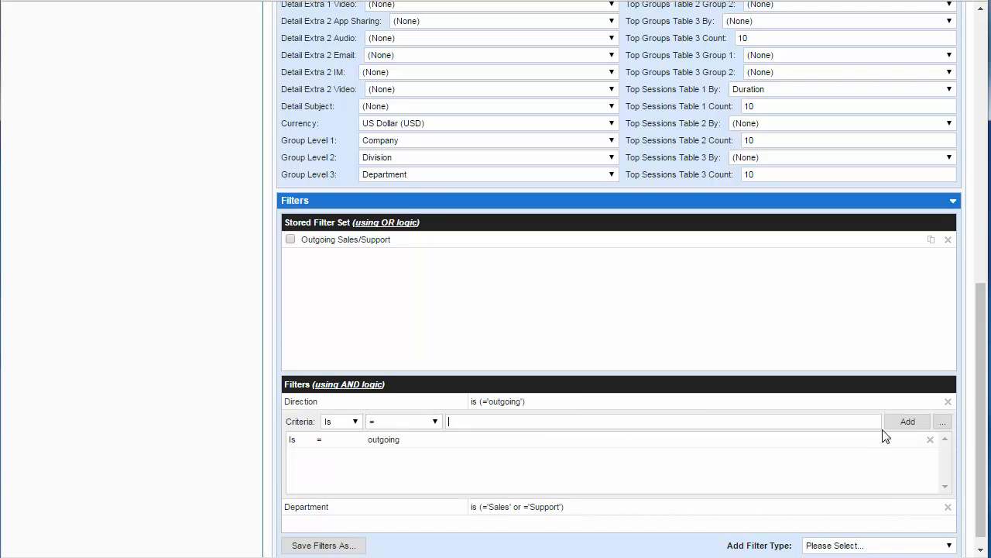
click(947, 421)
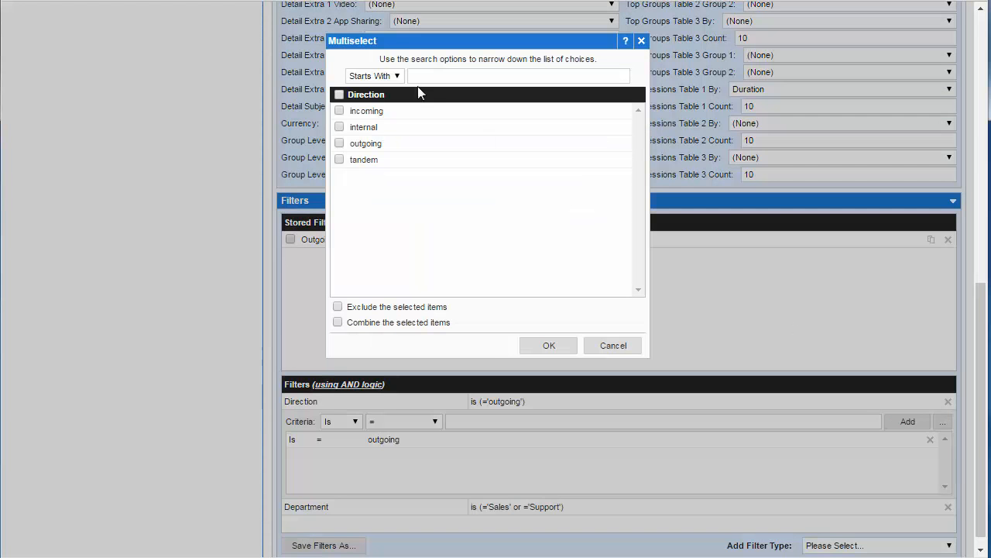
click(339, 111)
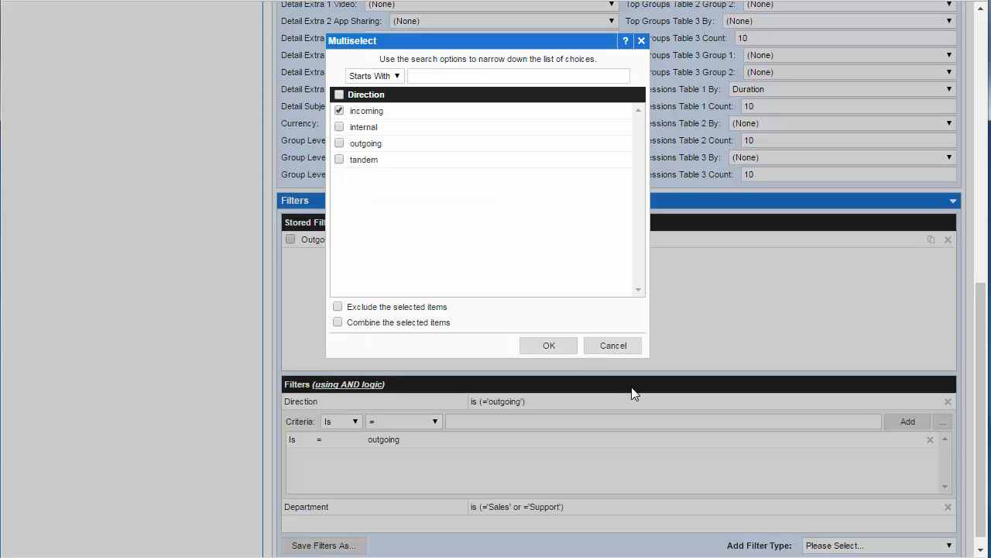
click(549, 345)
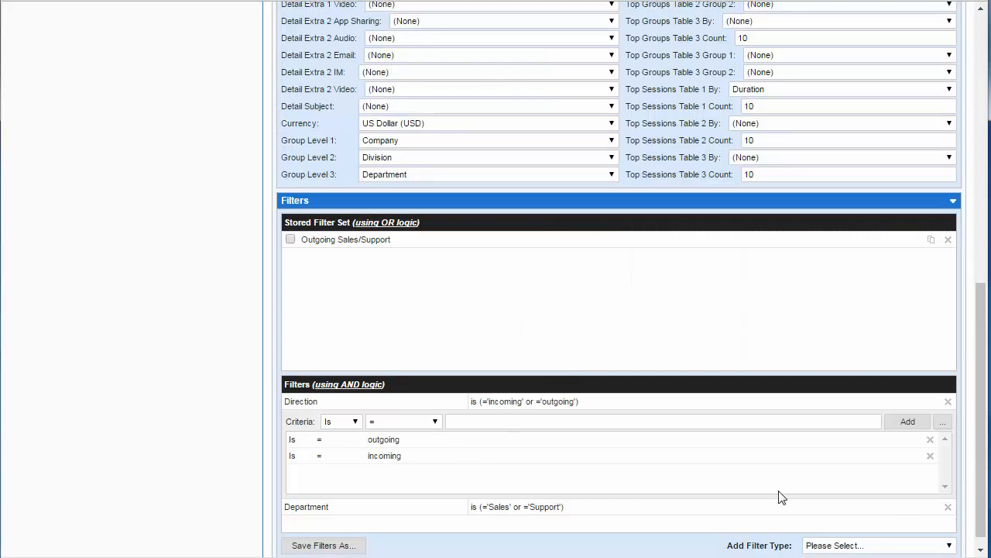
click(930, 440)
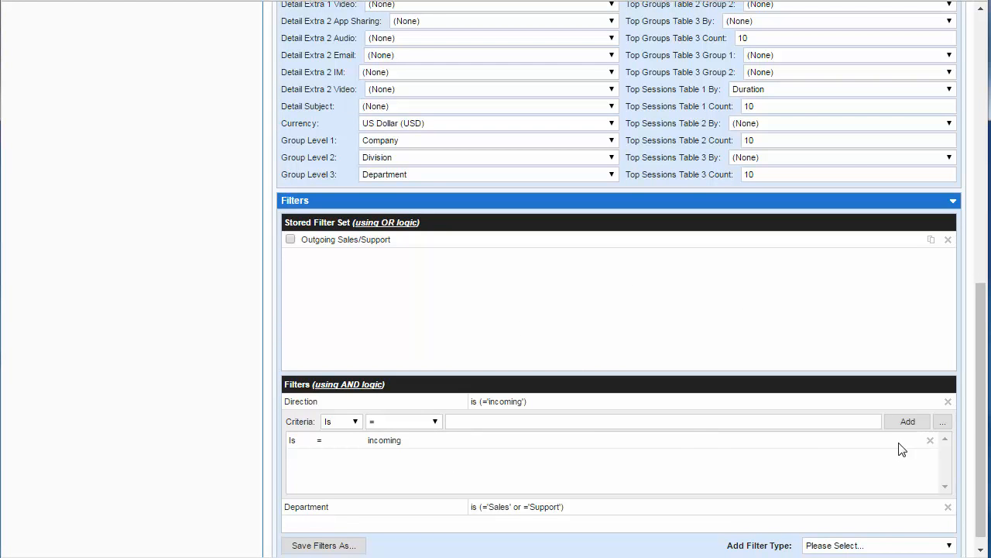
Step: Add Development to the Department filter's criteria and remove its Sales and Support criteria
scroll(681, 439, down, 1)
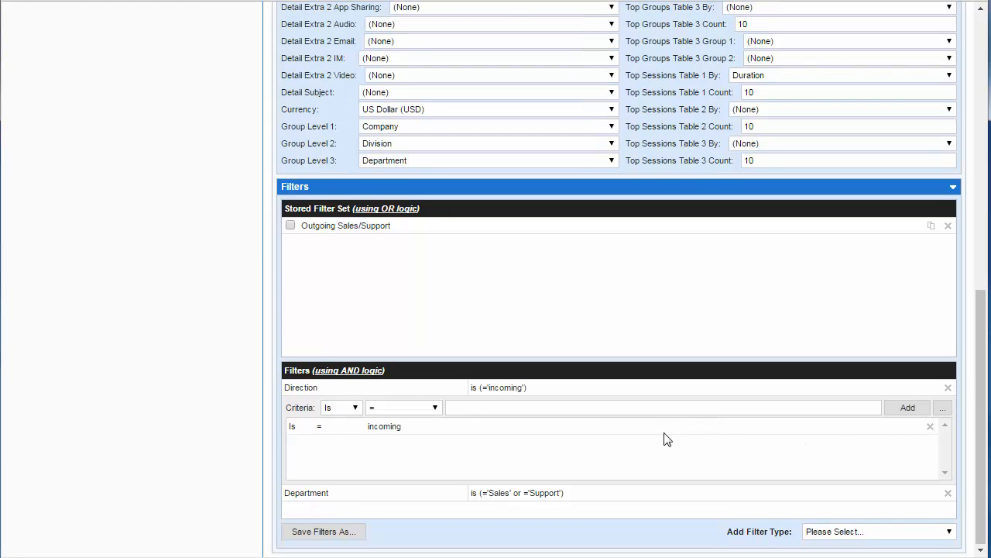
click(895, 494)
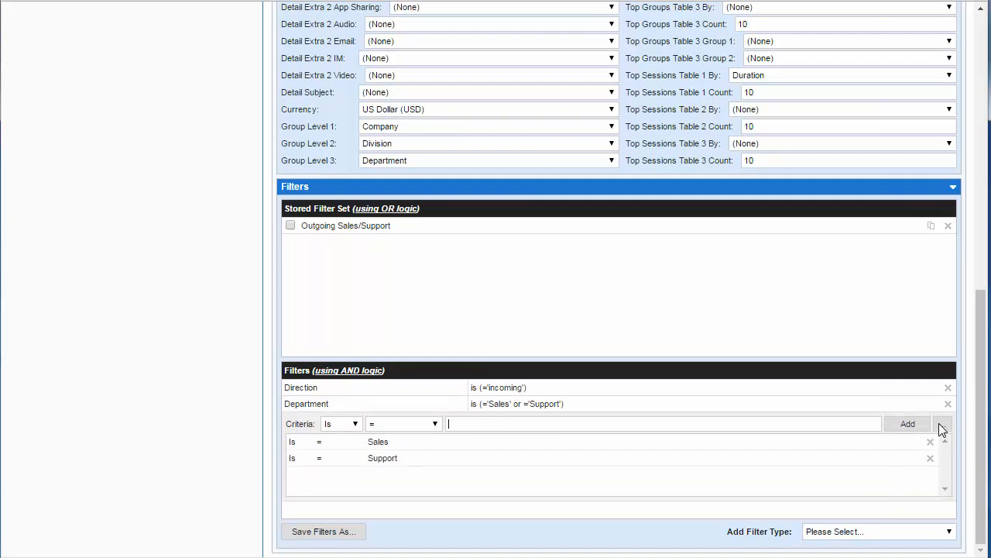
click(940, 425)
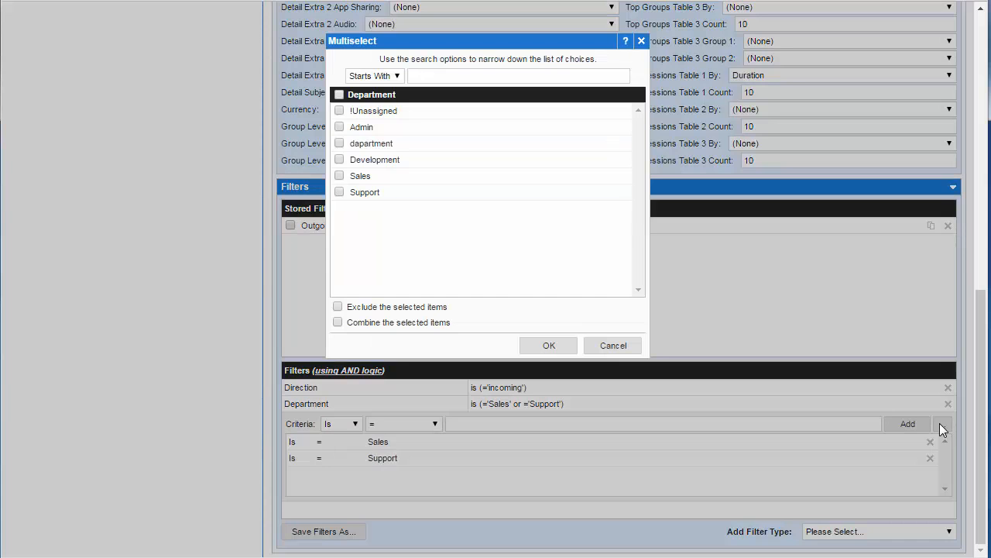
click(340, 160)
click(547, 346)
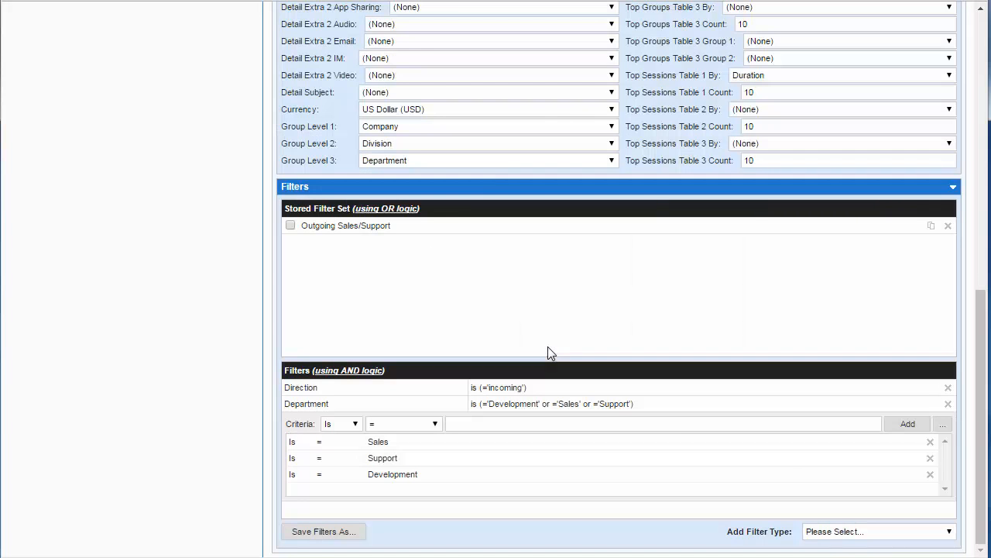
click(930, 444)
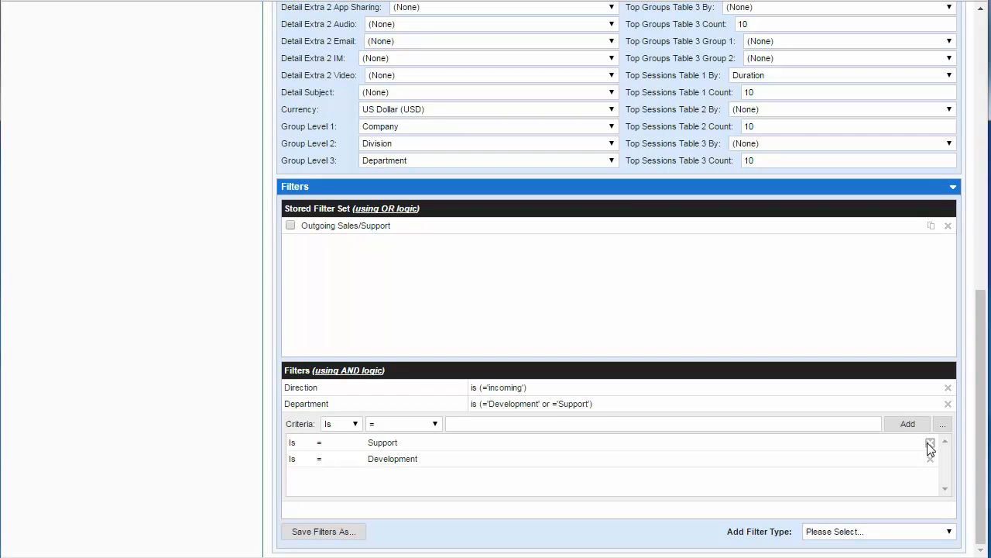
click(929, 444)
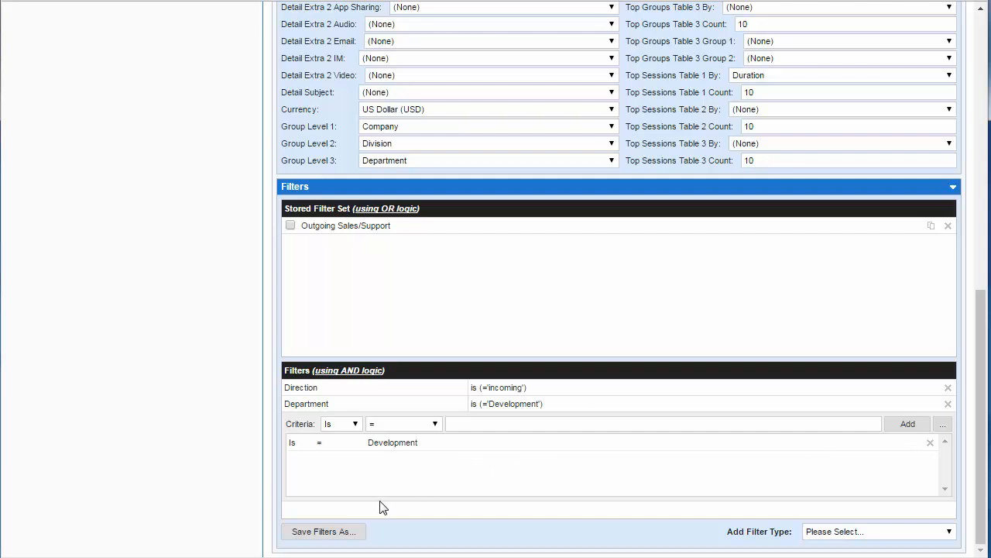
Step: Save the active Direction and Department filters as a stored filter set named Incoming Dev
click(350, 532)
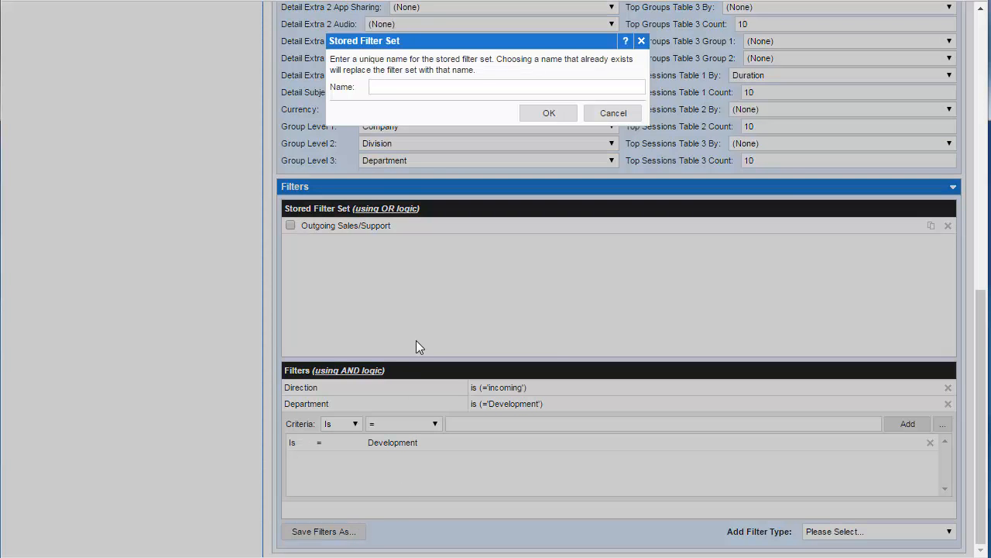
text(Incoming Dev)
click(526, 116)
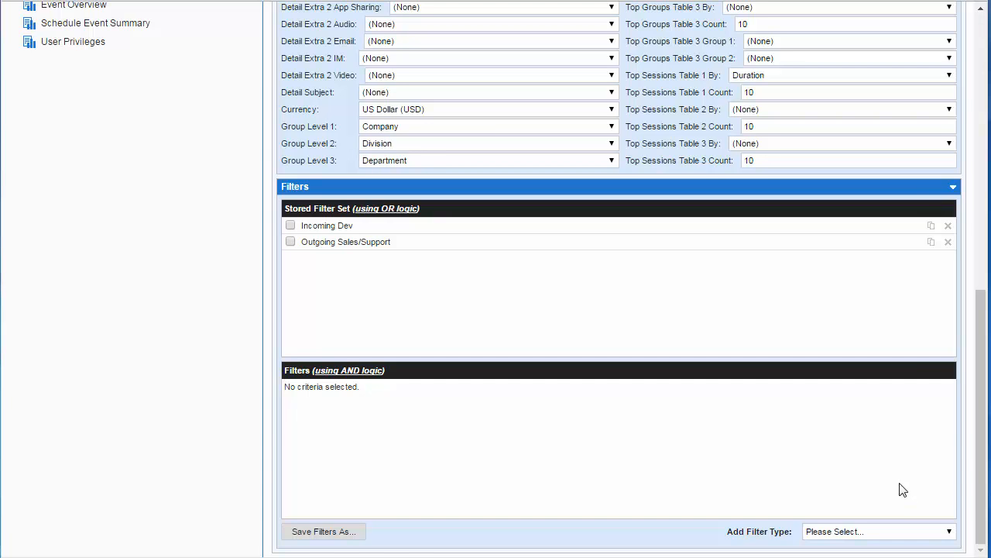
Step: Copy the Incoming Dev stored set into the active filters, and remove its Direction and Department filters after reading the AND logic explanation
click(931, 226)
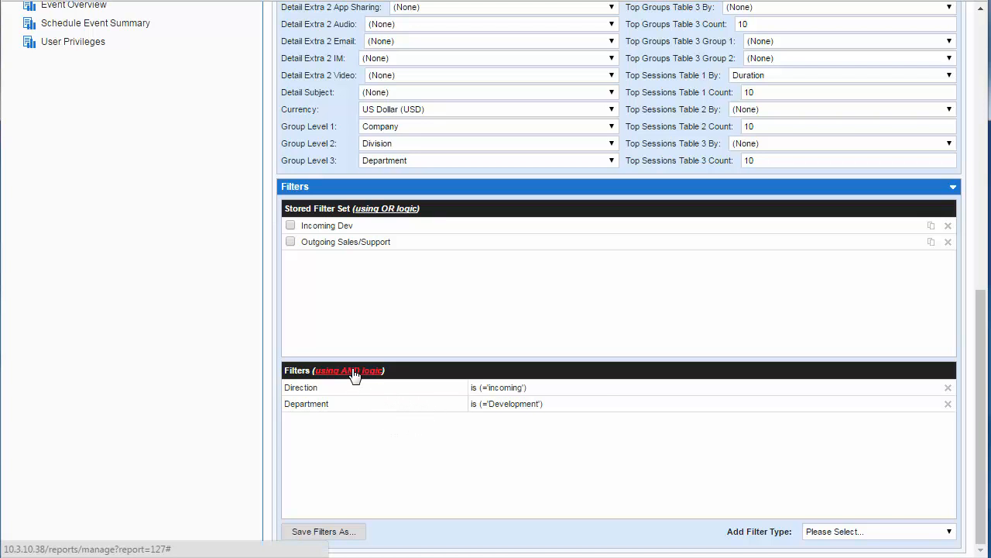
mouse_move(352, 373)
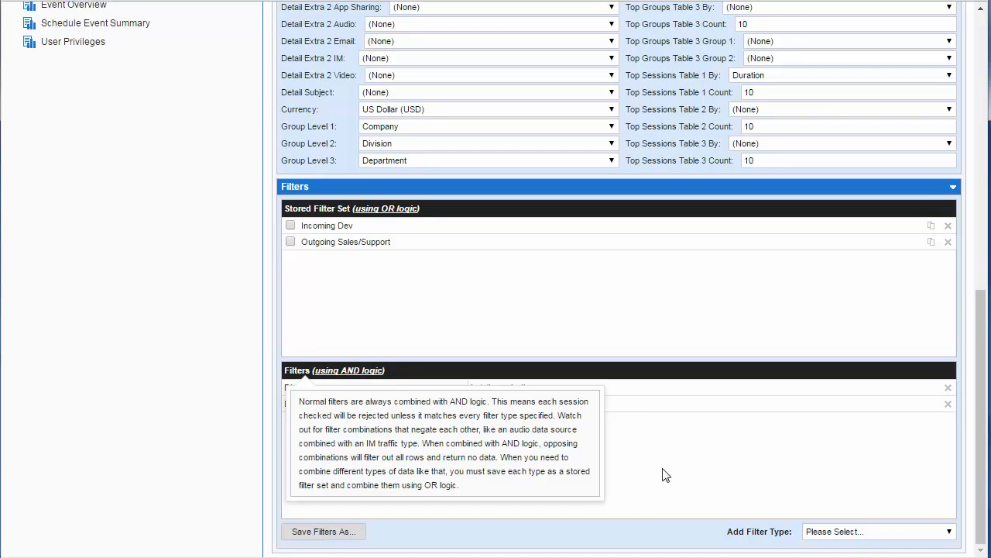
click(947, 388)
click(947, 388)
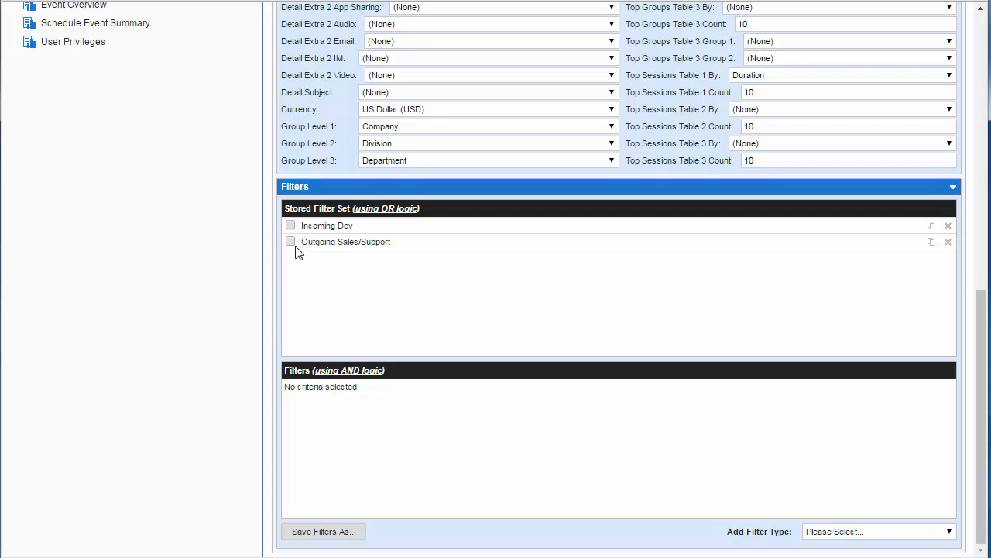
Step: Enable both the Incoming Dev and Outgoing Sales/Support stored filter sets for the report
click(290, 225)
click(290, 242)
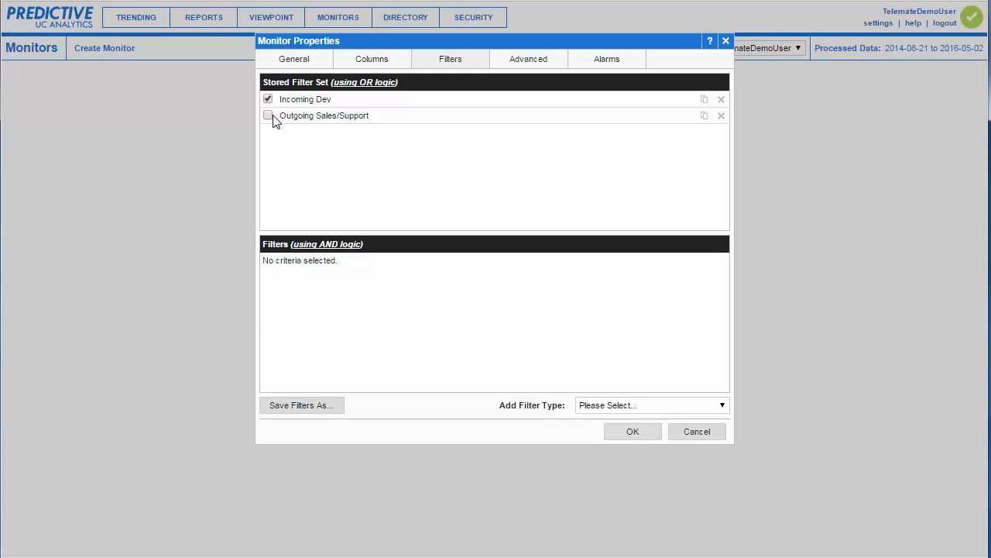
Step: Enable the Outgoing Sales/Support stored filter set in Monitor Properties, and both Incoming Dev and Outgoing Sales/Support in ViewPoint Properties
click(271, 116)
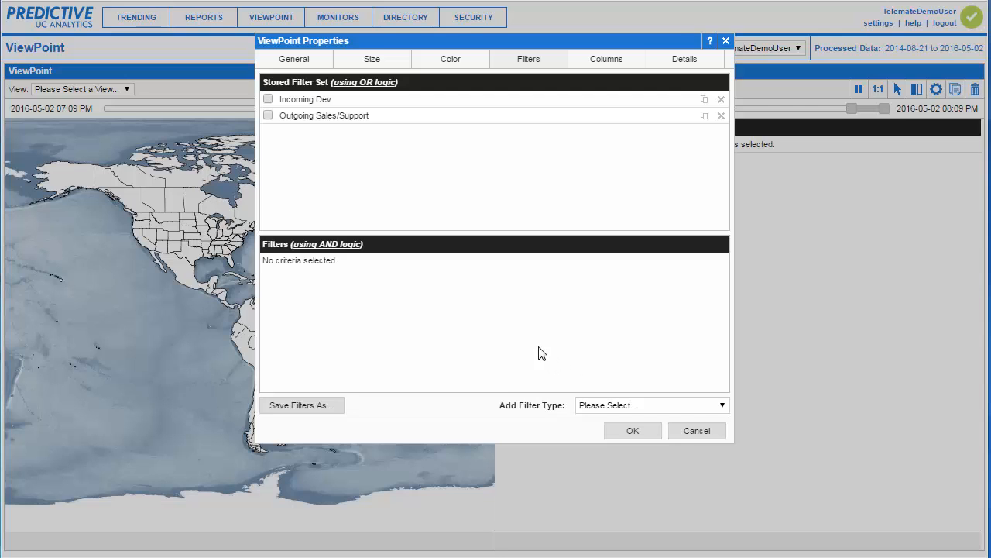
click(267, 99)
click(270, 115)
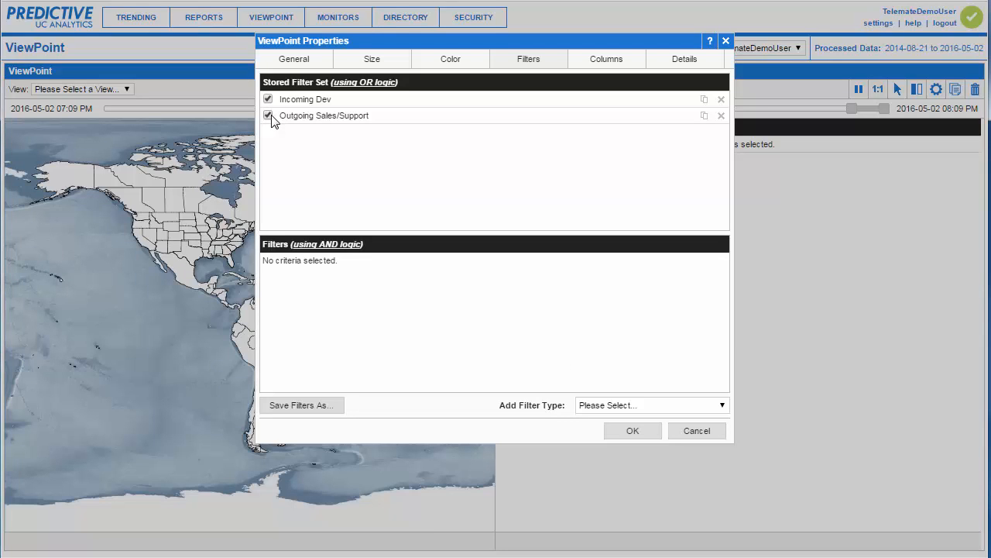